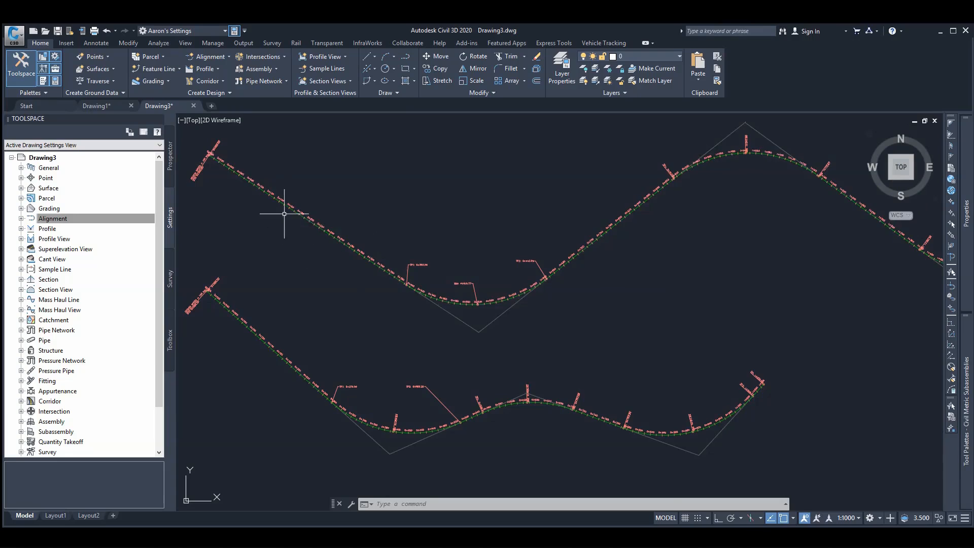
- Add a single segment label to the first tangent of the upper alignment, between stations 0+140 and 0+200
{"action": "scroll", "coordinate": [282, 209], "scroll_direction": "up", "scroll_amount": 4}
{"action": "scroll", "coordinate": [344, 298], "scroll_direction": "down", "scroll_amount": 3}
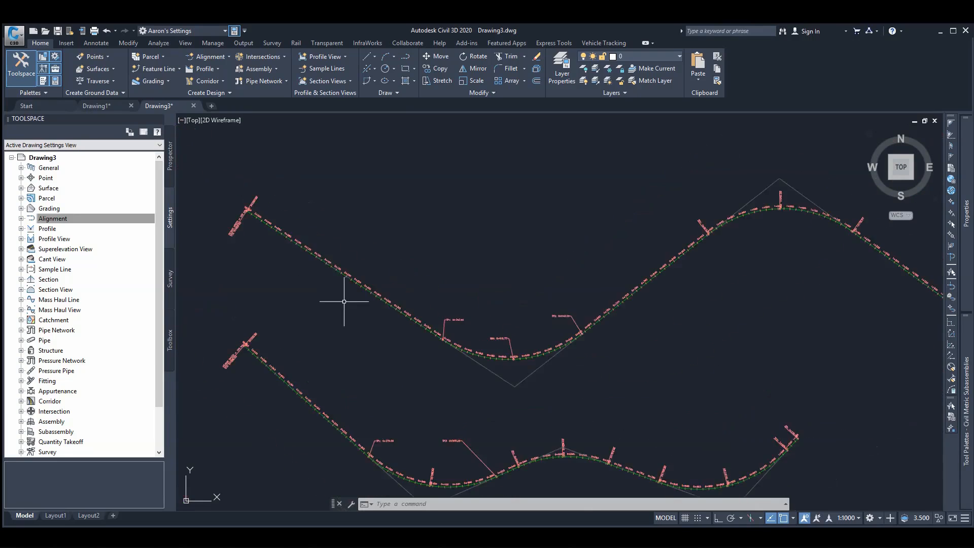
{"action": "scroll", "coordinate": [318, 260], "scroll_direction": "up", "scroll_amount": 3}
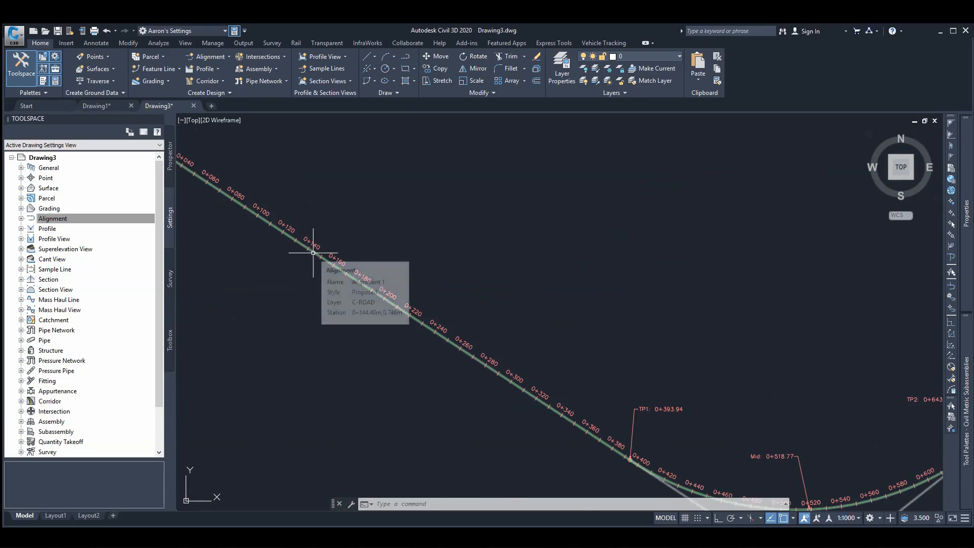
{"action": "left_click", "coordinate": [313, 253]}
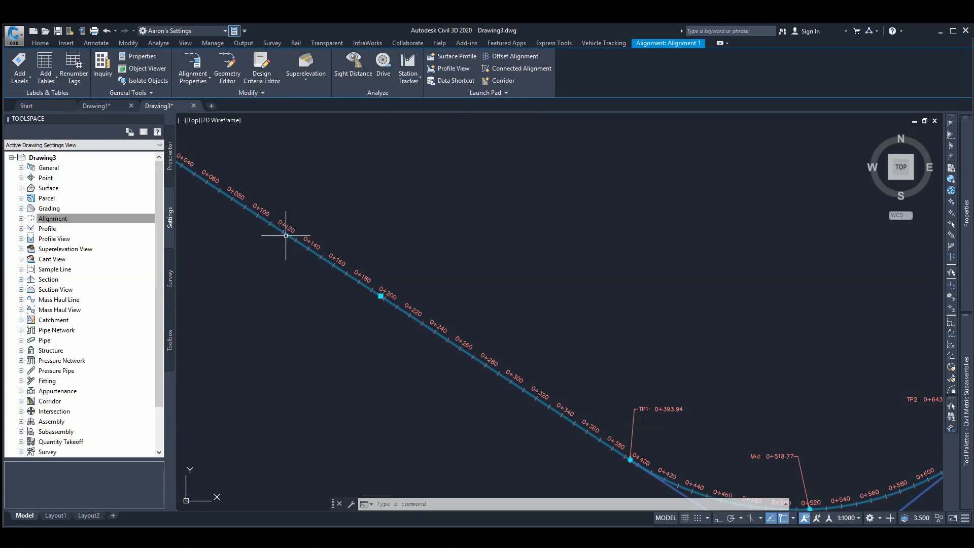
{"action": "left_click", "coordinate": [22, 81]}
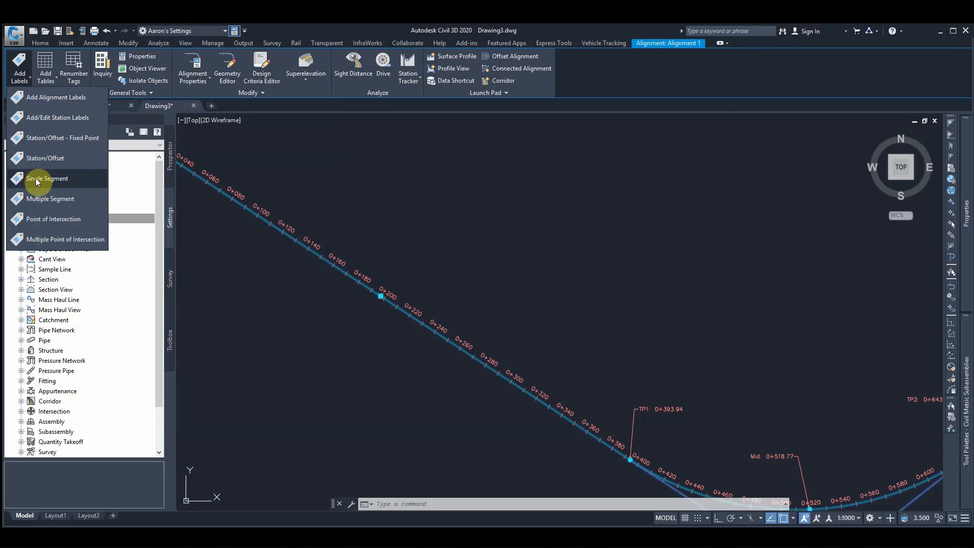
{"action": "left_click", "coordinate": [372, 244]}
{"action": "scroll", "coordinate": [388, 257], "scroll_direction": "down", "scroll_amount": 5}
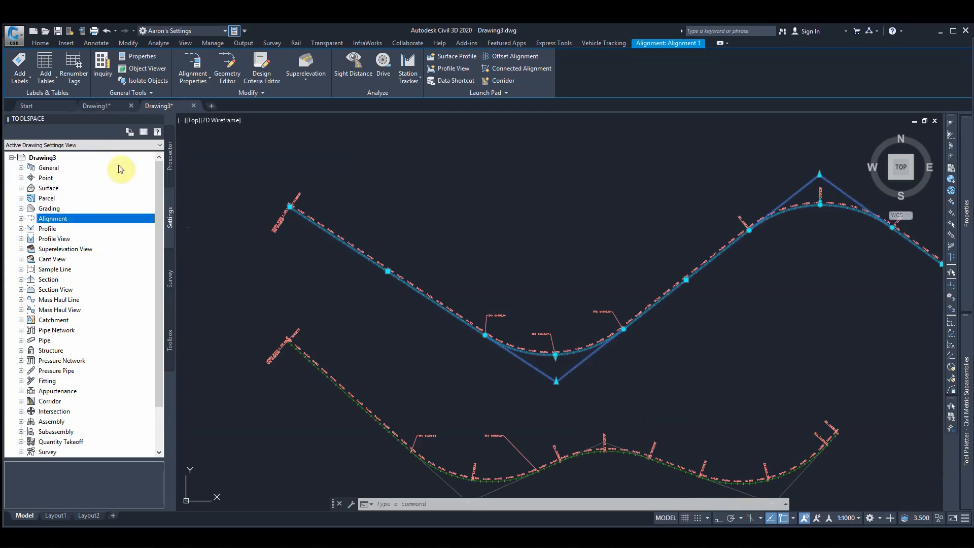
{"action": "left_click", "coordinate": [21, 76]}
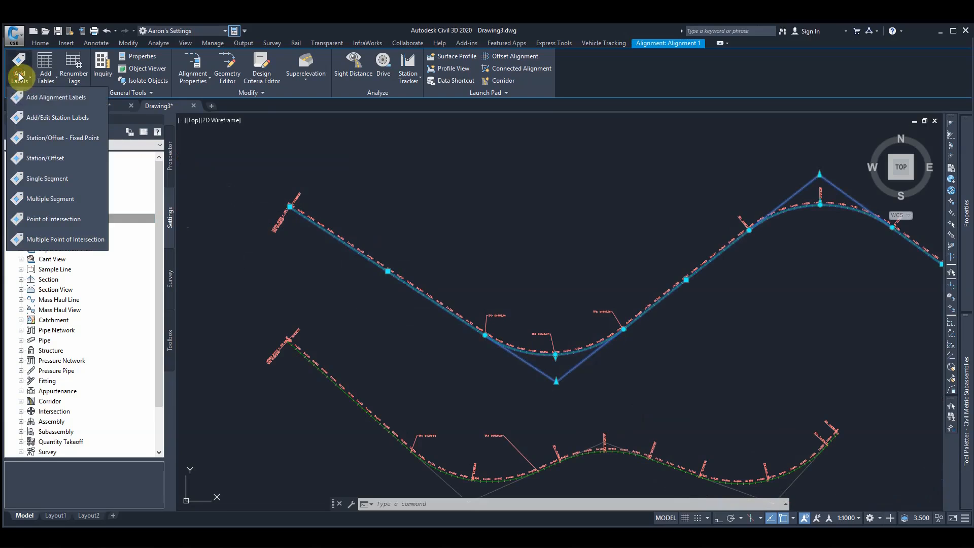
{"action": "left_click", "coordinate": [45, 180]}
{"action": "scroll", "coordinate": [368, 267], "scroll_direction": "up", "scroll_amount": 2}
{"action": "left_click", "coordinate": [369, 268]}
{"action": "scroll", "coordinate": [368, 268], "scroll_direction": "up", "scroll_amount": 3}
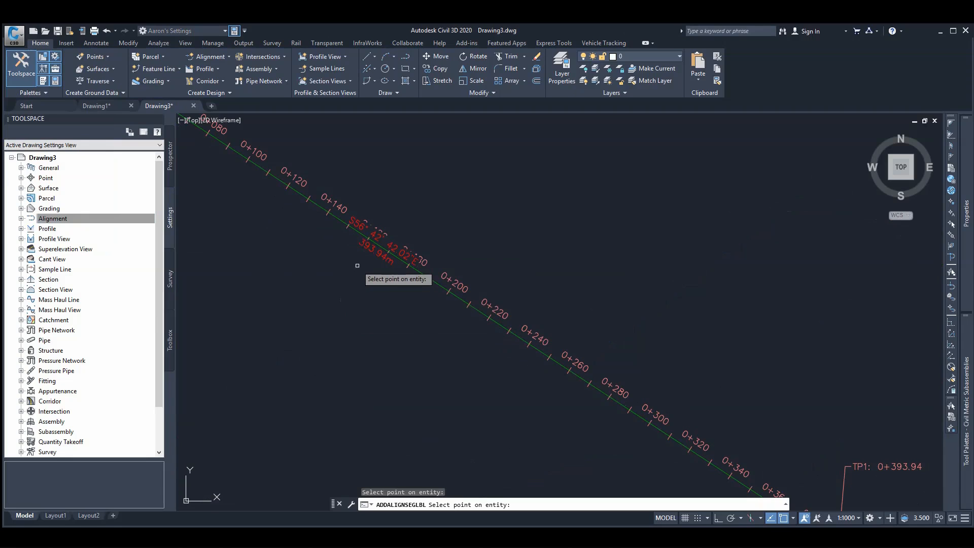
{"action": "key", "text": "Return"}
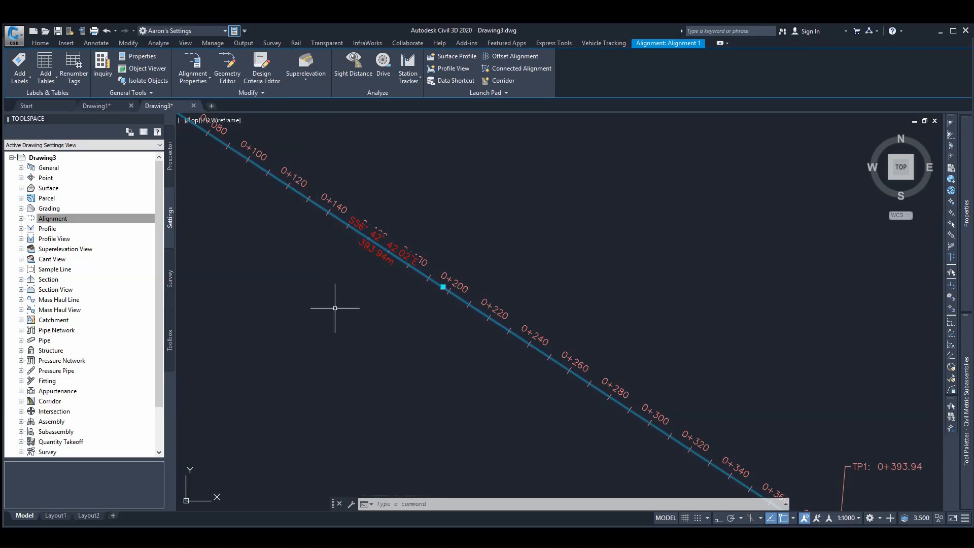
{"action": "key", "text": "Escape"}
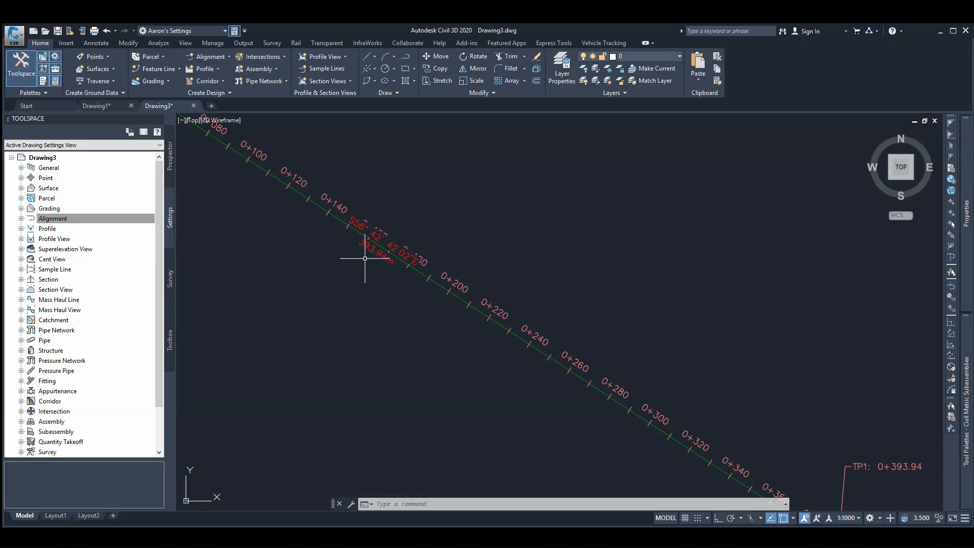
{"action": "scroll", "coordinate": [387, 216], "scroll_direction": "up", "scroll_amount": 2}
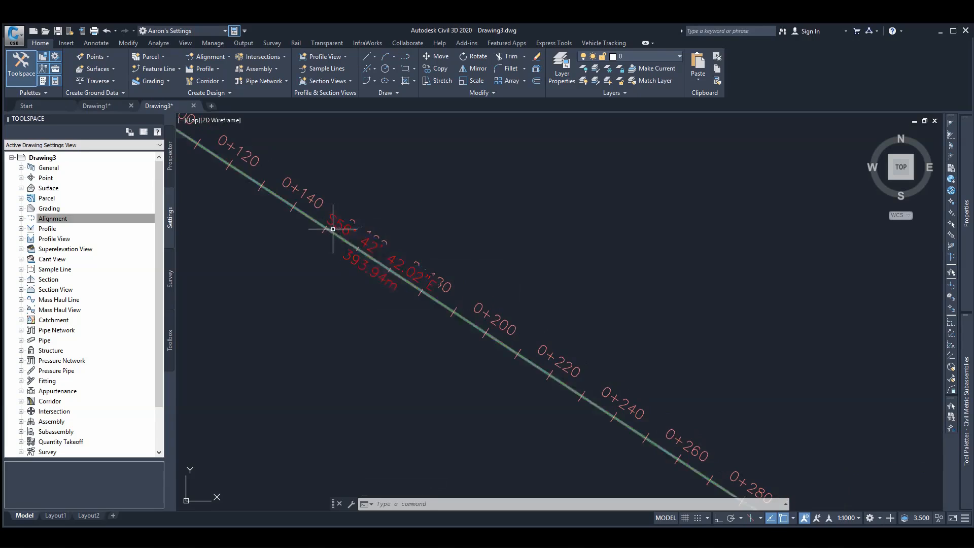
{"action": "scroll", "coordinate": [333, 229], "scroll_direction": "up", "scroll_amount": 2}
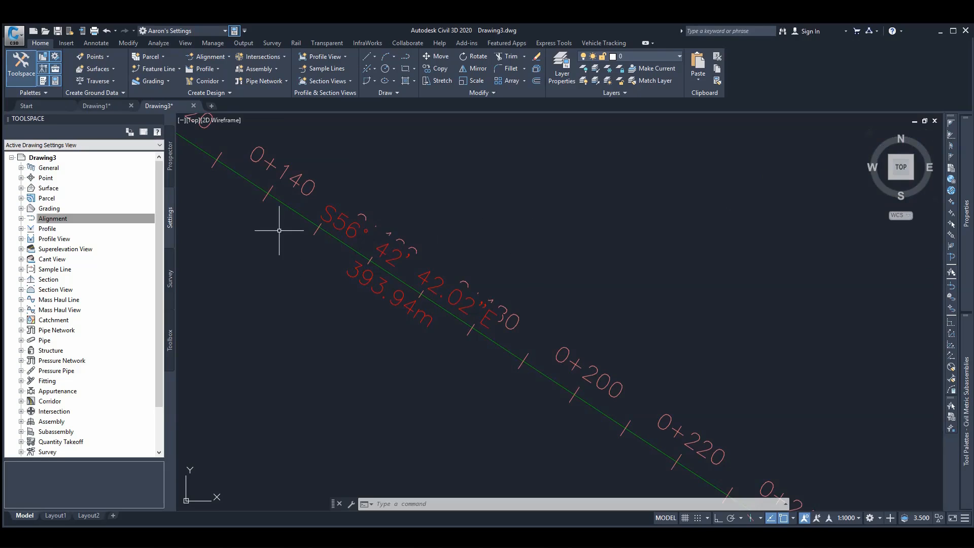
{"action": "left_click", "coordinate": [310, 220]}
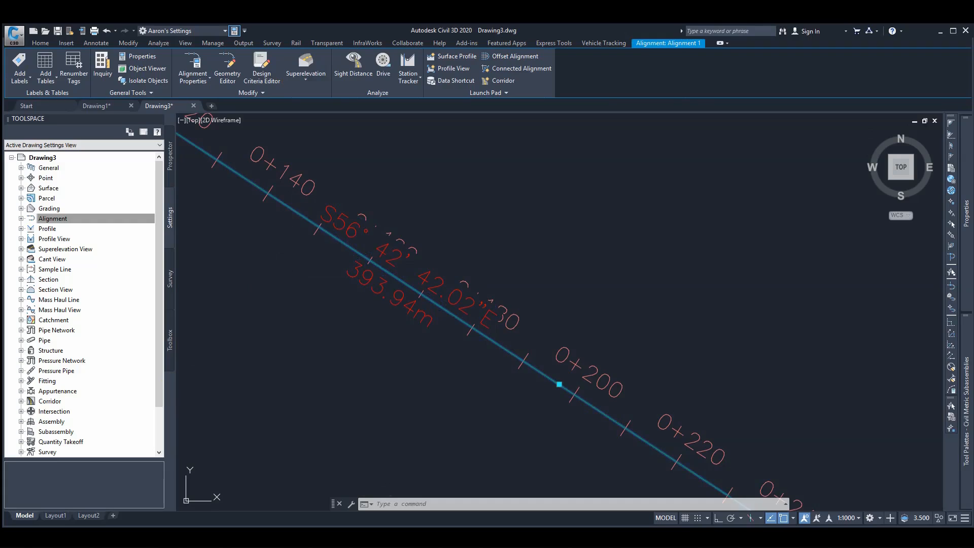
{"action": "key", "text": "Escape"}
- Open the alignment line label style Bearing over Distance for editing from the drawing settings
{"action": "left_click", "coordinate": [171, 217]}
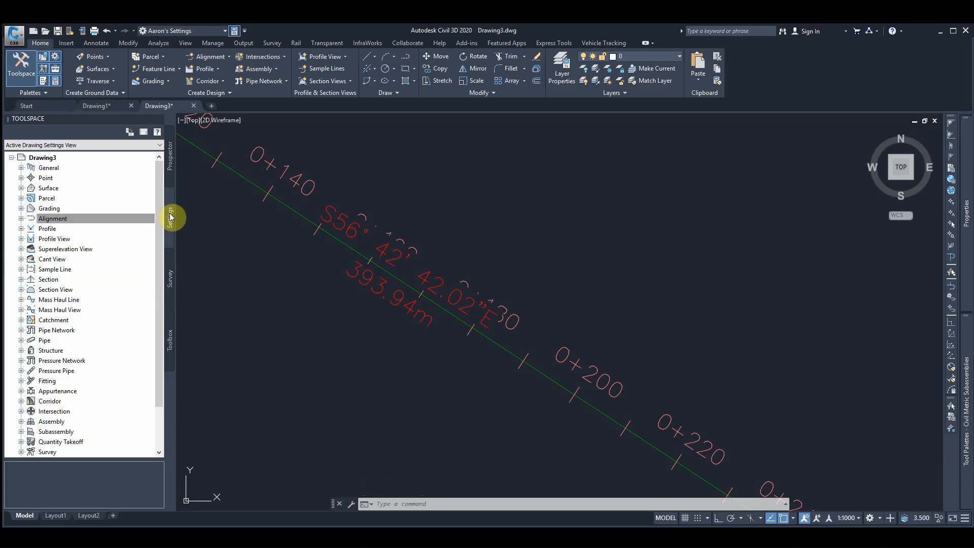
{"action": "left_click", "coordinate": [22, 219]}
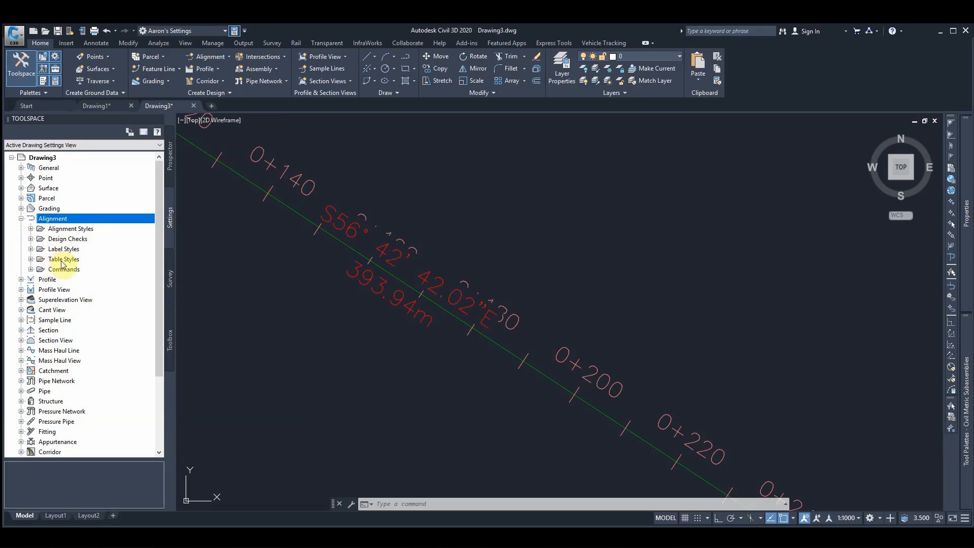
{"action": "left_click", "coordinate": [31, 249]}
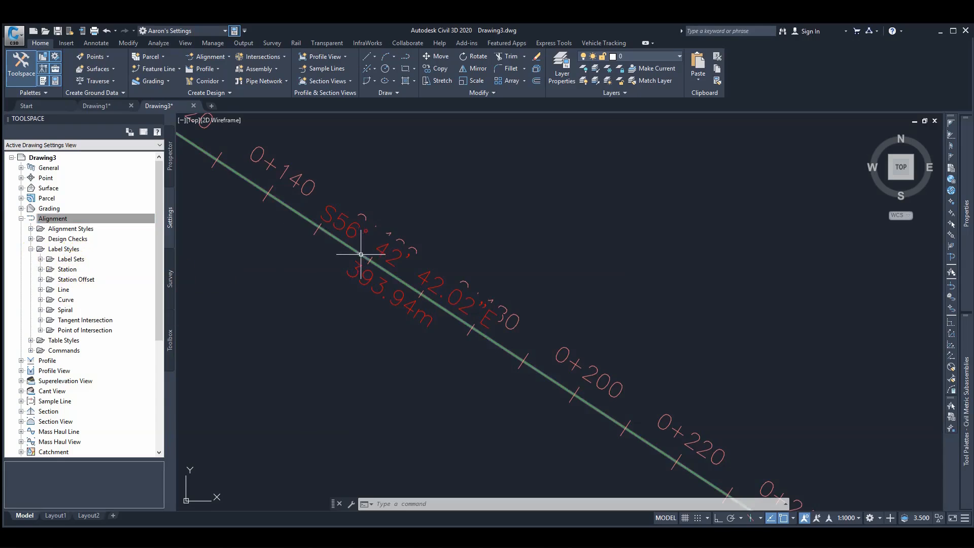
{"action": "left_click", "coordinate": [40, 289]}
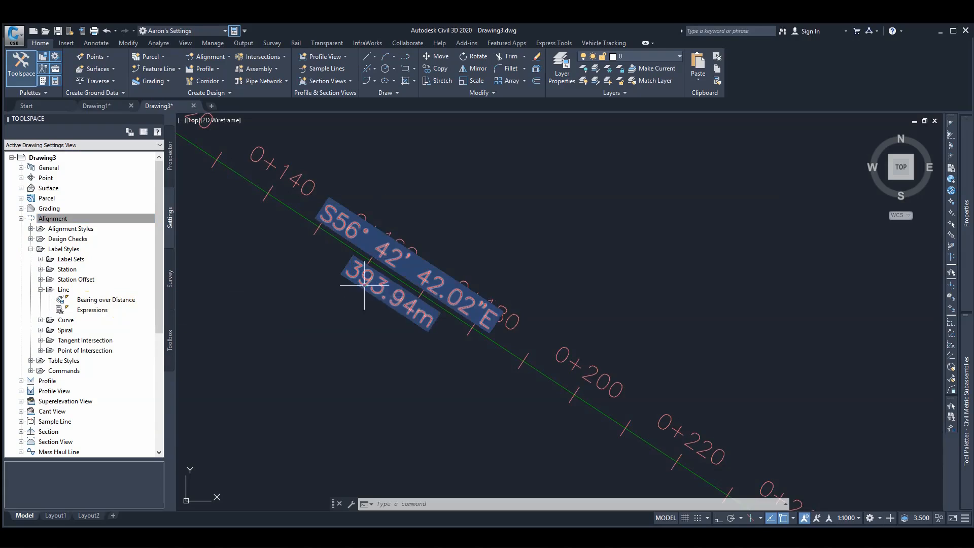
{"action": "left_click", "coordinate": [107, 298]}
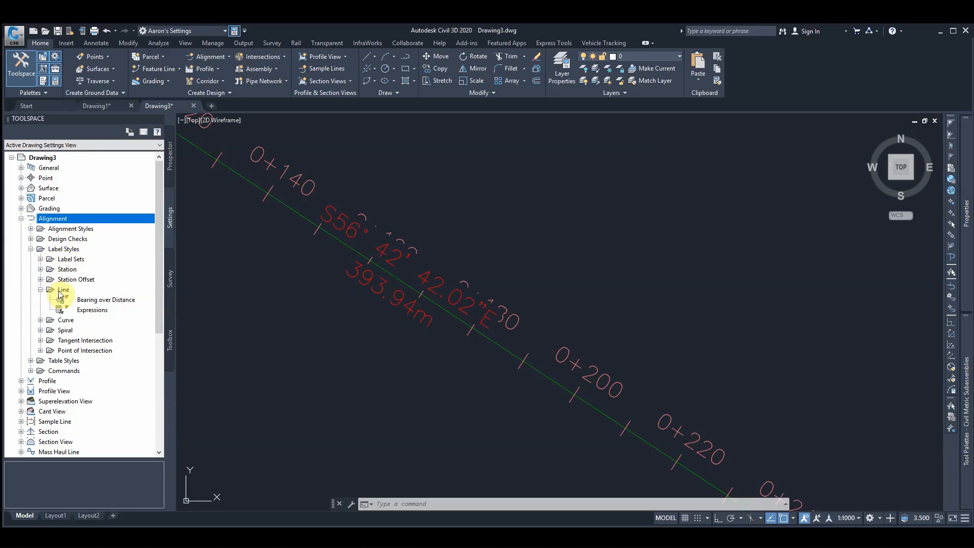
{"action": "right_click", "coordinate": [89, 303]}
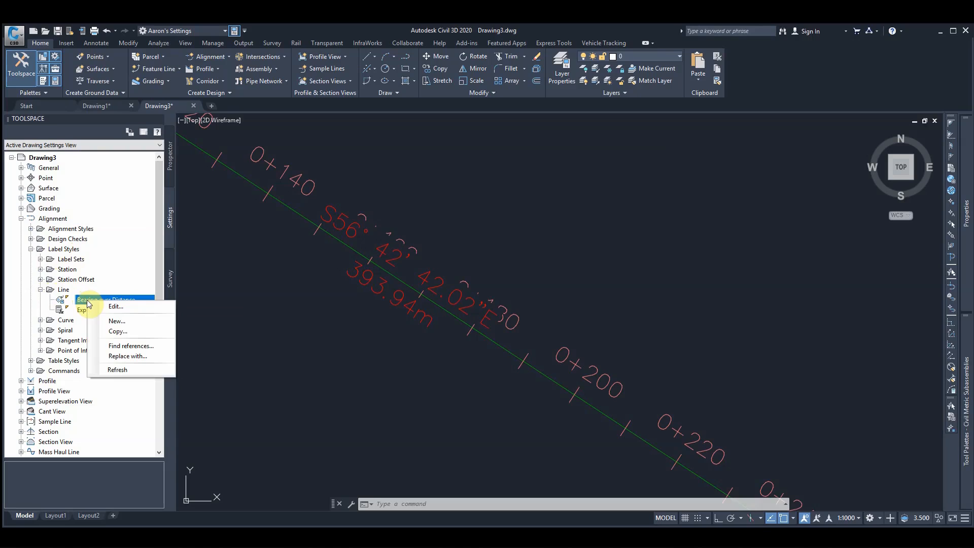
{"action": "left_click", "coordinate": [114, 308]}
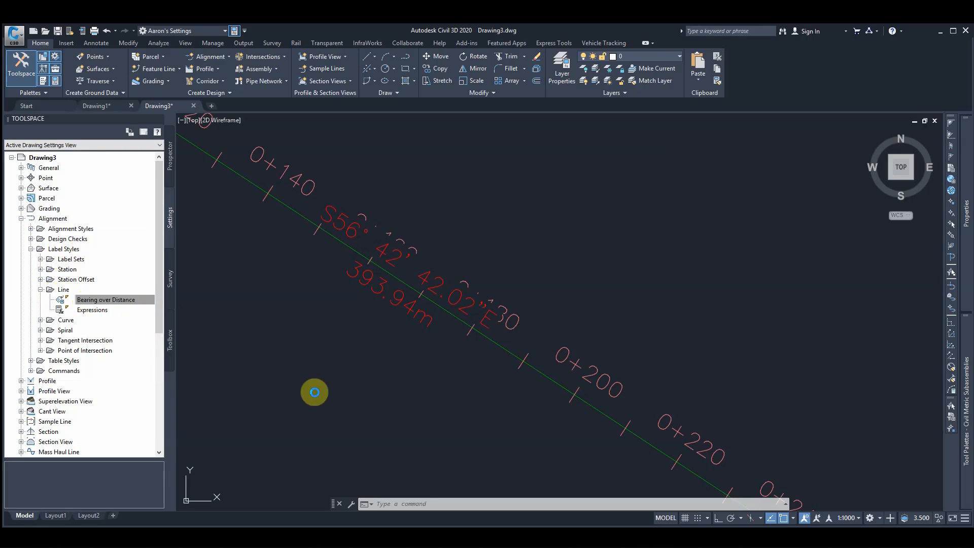
{"action": "left_click_drag", "start_coordinate": [550, 224], "coordinate": [460, 152]}
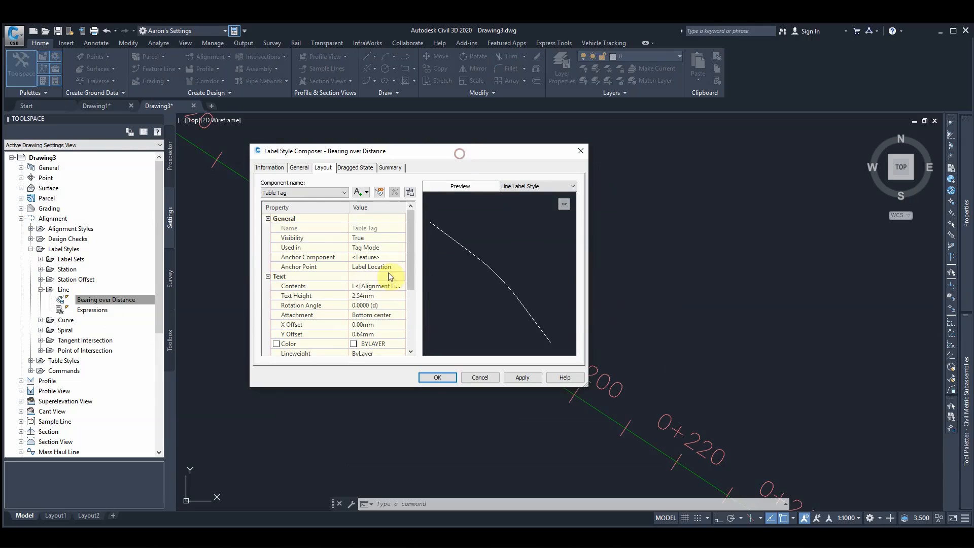
{"action": "left_click", "coordinate": [358, 288]}
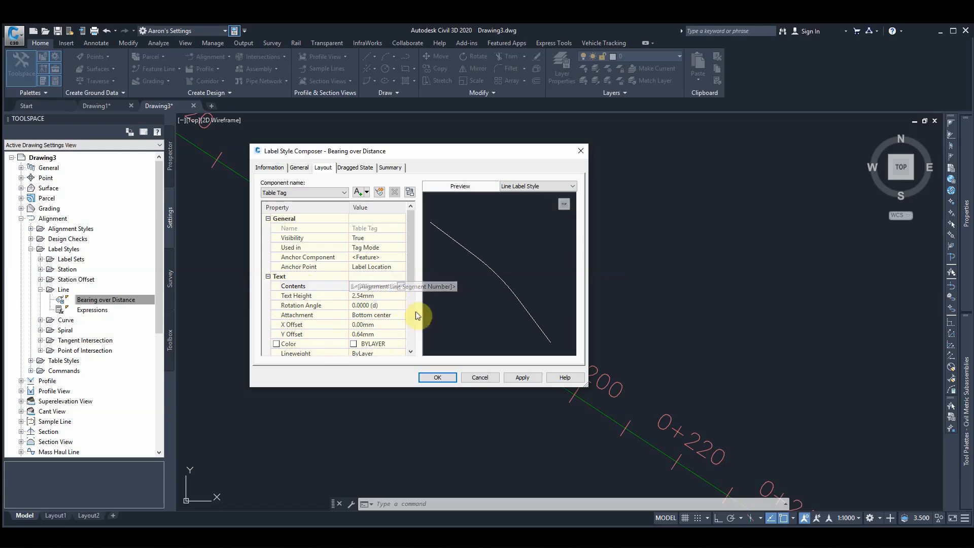
{"action": "left_click", "coordinate": [401, 287]}
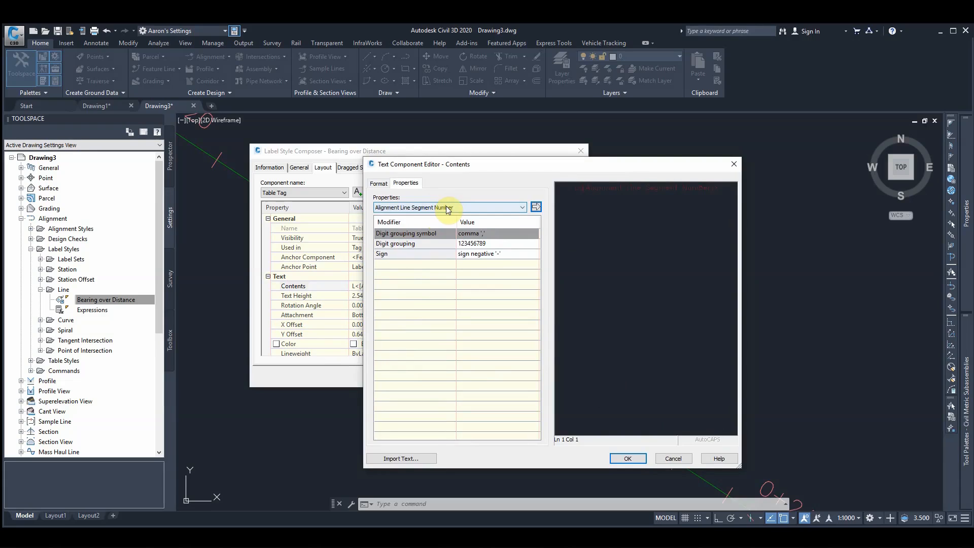
{"action": "left_click", "coordinate": [447, 209]}
{"action": "left_click", "coordinate": [443, 213]}
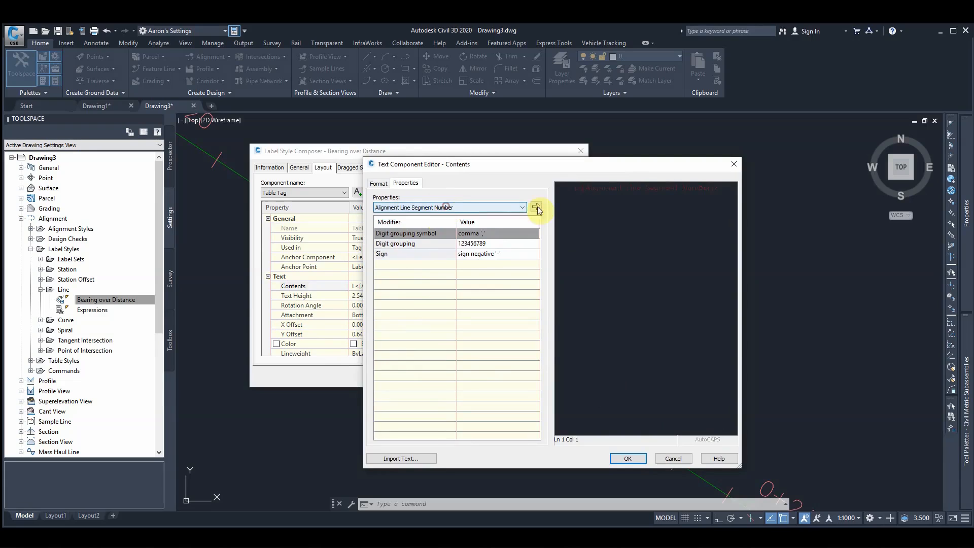
{"action": "left_click", "coordinate": [733, 165]}
{"action": "left_click", "coordinate": [294, 193]}
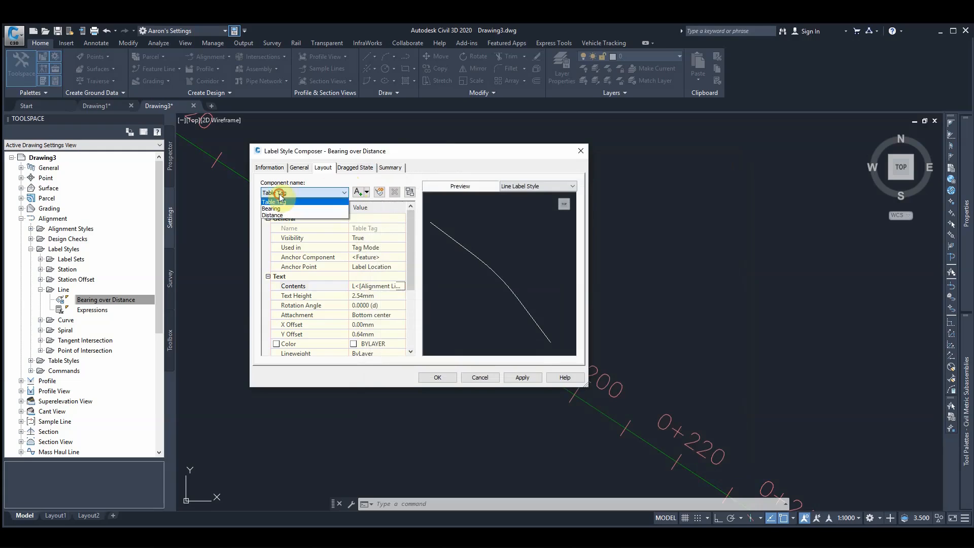
{"action": "left_click", "coordinate": [279, 202]}
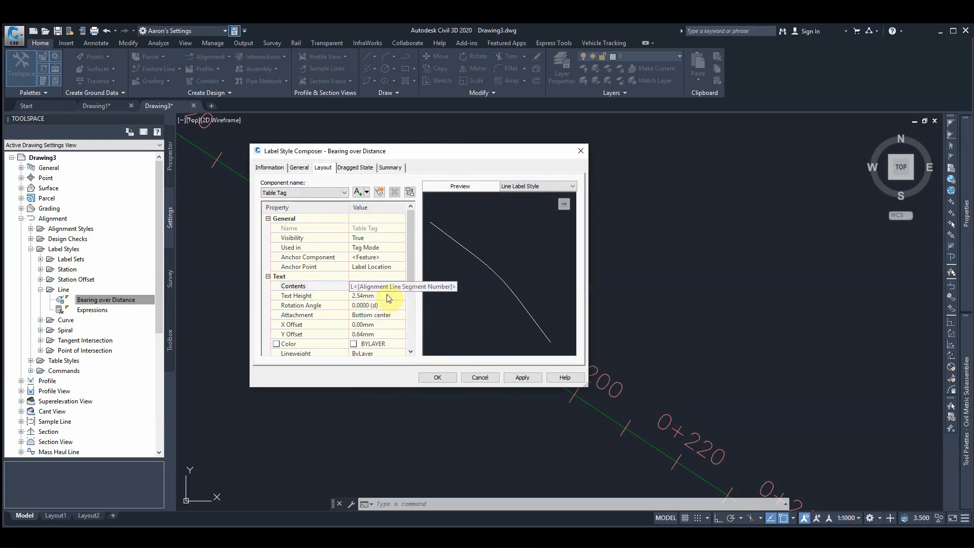
- Open the text contents of the style's Bearing component for editing
{"action": "left_click", "coordinate": [303, 193]}
{"action": "left_click", "coordinate": [275, 209]}
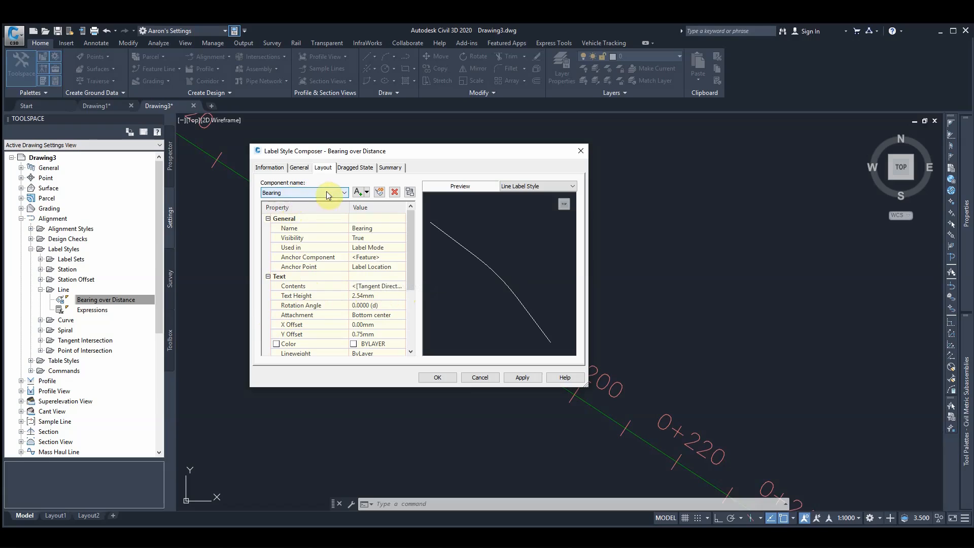
{"action": "left_click", "coordinate": [382, 286]}
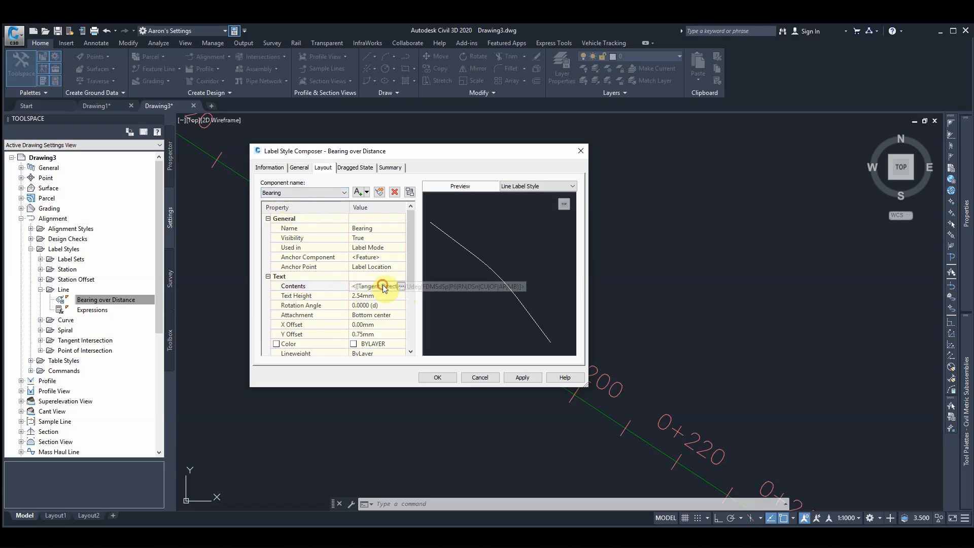
{"action": "left_click", "coordinate": [289, 194]}
{"action": "left_click", "coordinate": [281, 209]}
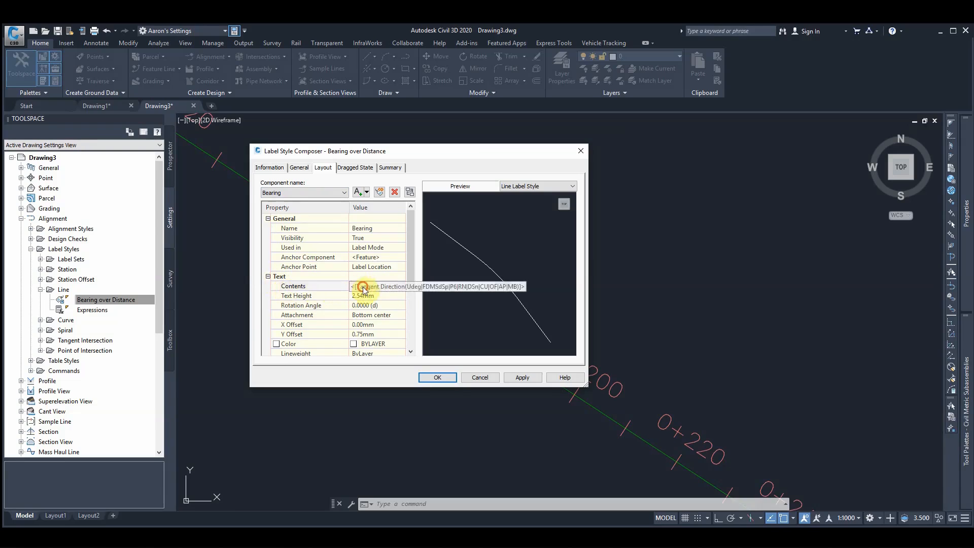
{"action": "left_click", "coordinate": [395, 286]}
{"action": "left_click", "coordinate": [401, 287]}
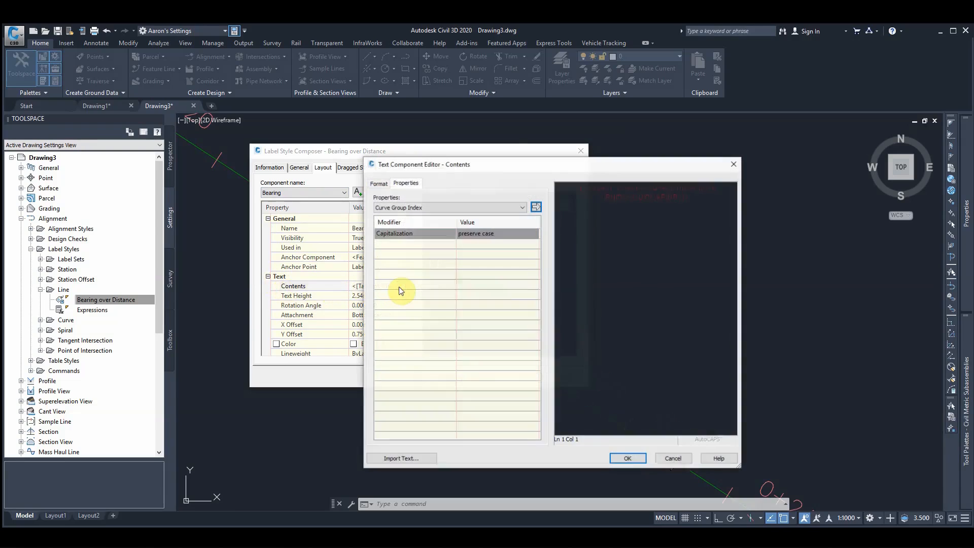
- Try to set the Tangent Direction property's measurement type to North Azimuth
{"action": "left_click", "coordinate": [412, 208]}
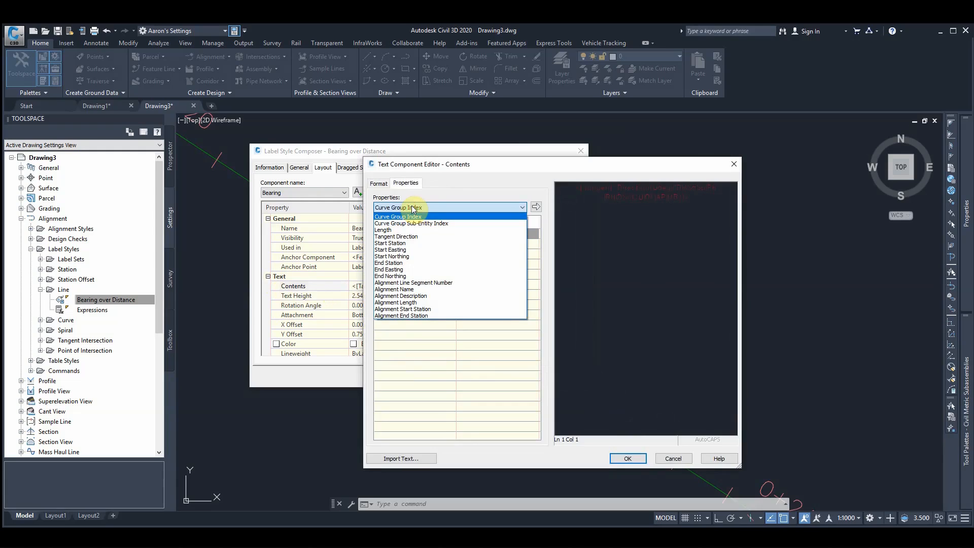
{"action": "left_click", "coordinate": [396, 237]}
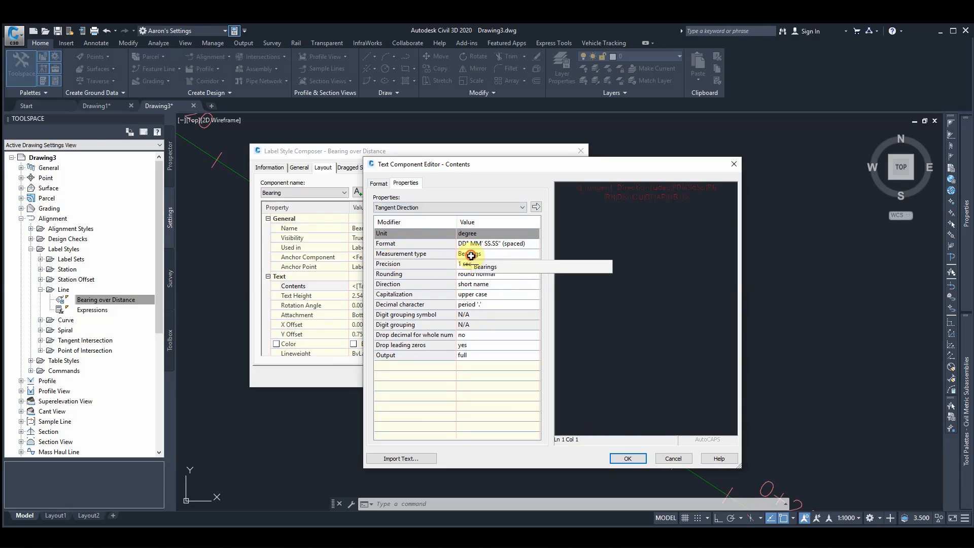
{"action": "left_click", "coordinate": [470, 253]}
{"action": "left_click", "coordinate": [484, 253]}
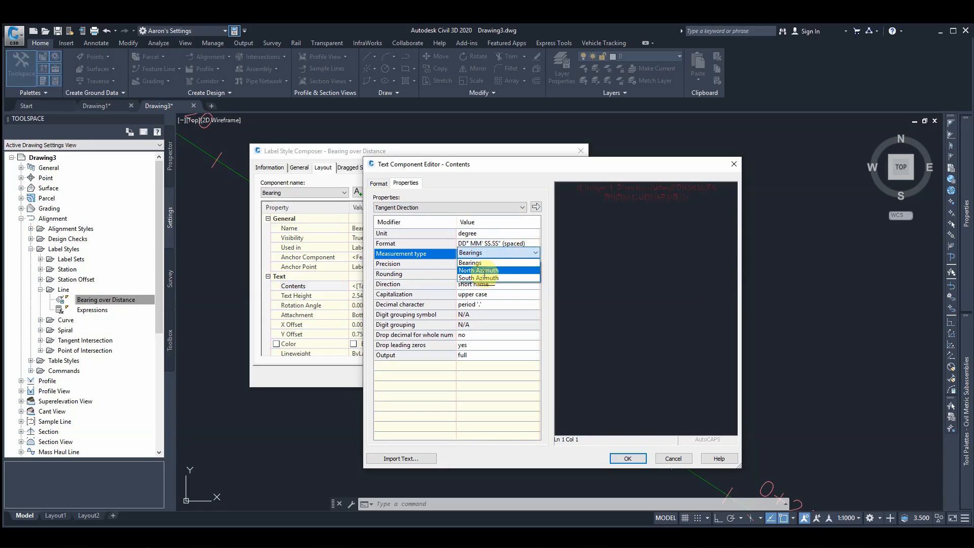
{"action": "left_click", "coordinate": [482, 270]}
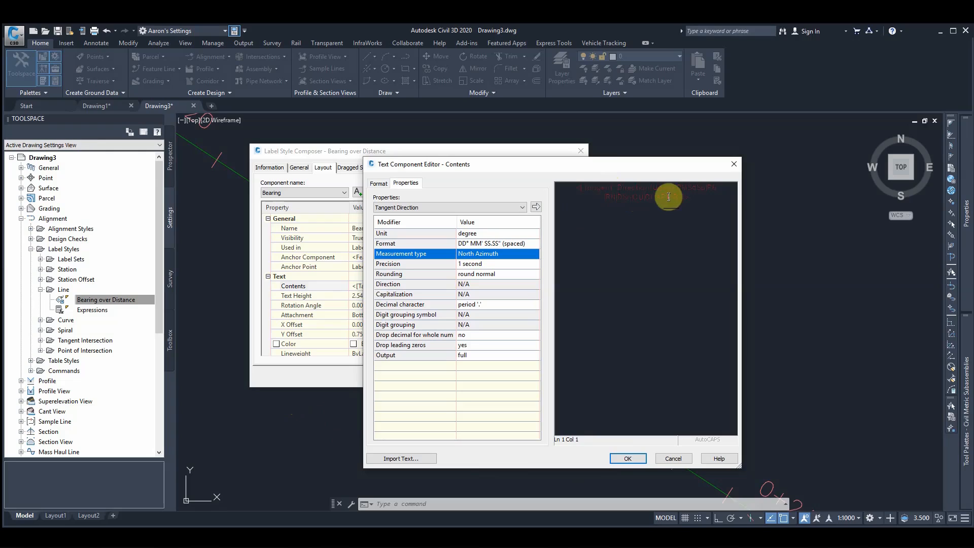
- Replace the Bearing component's text with a Tangent Direction field measured as North Azimuth and save the Bearing over Distance style
{"action": "left_click", "coordinate": [628, 195]}
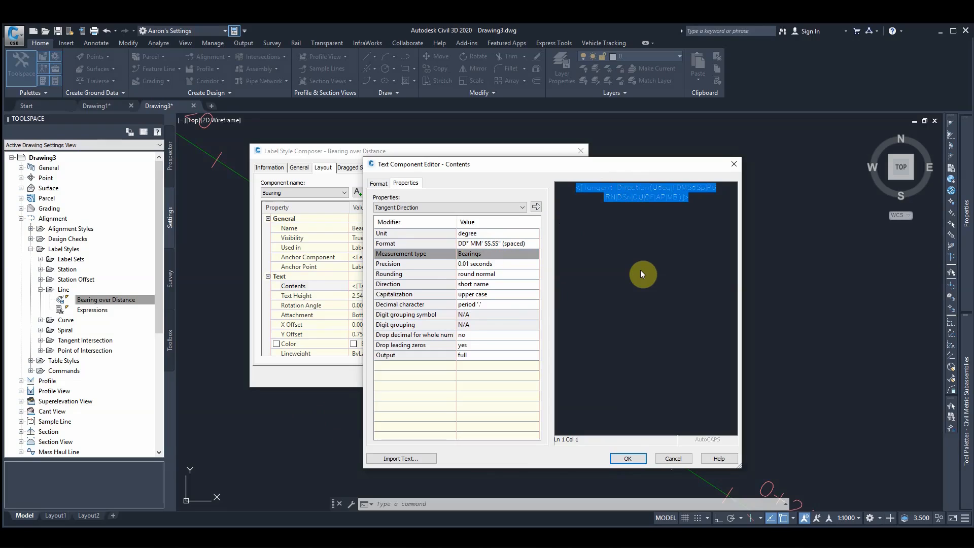
{"action": "key", "text": "Delete"}
{"action": "left_click", "coordinate": [499, 254]}
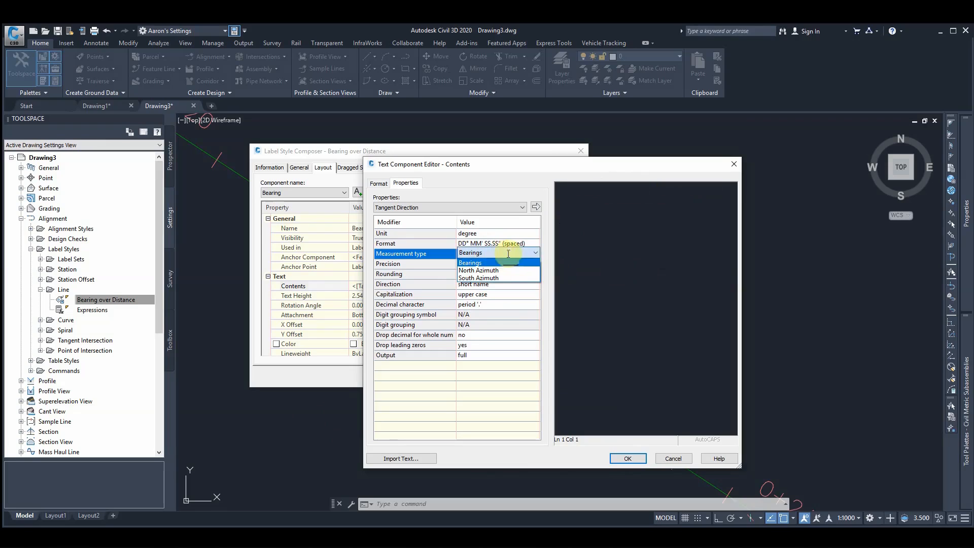
{"action": "left_click", "coordinate": [495, 270]}
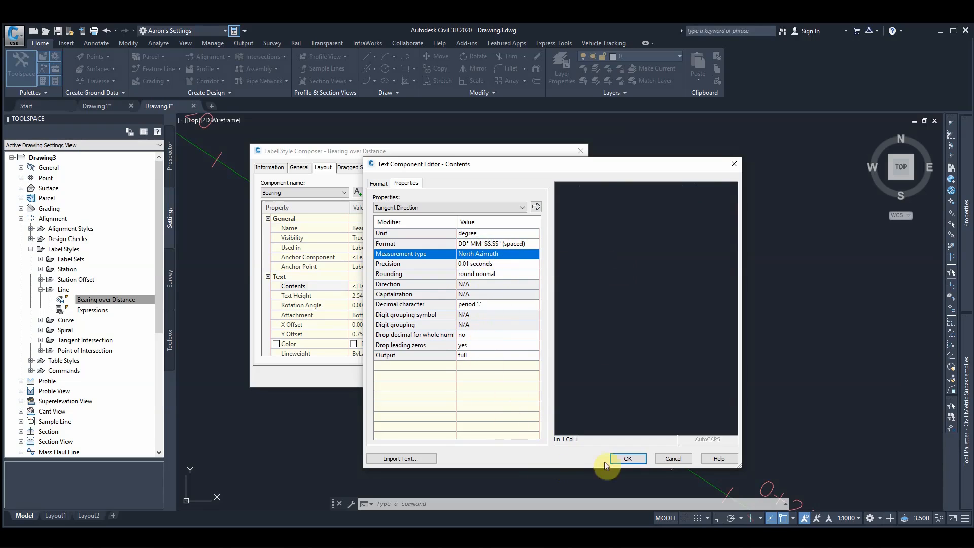
{"action": "left_click", "coordinate": [536, 207]}
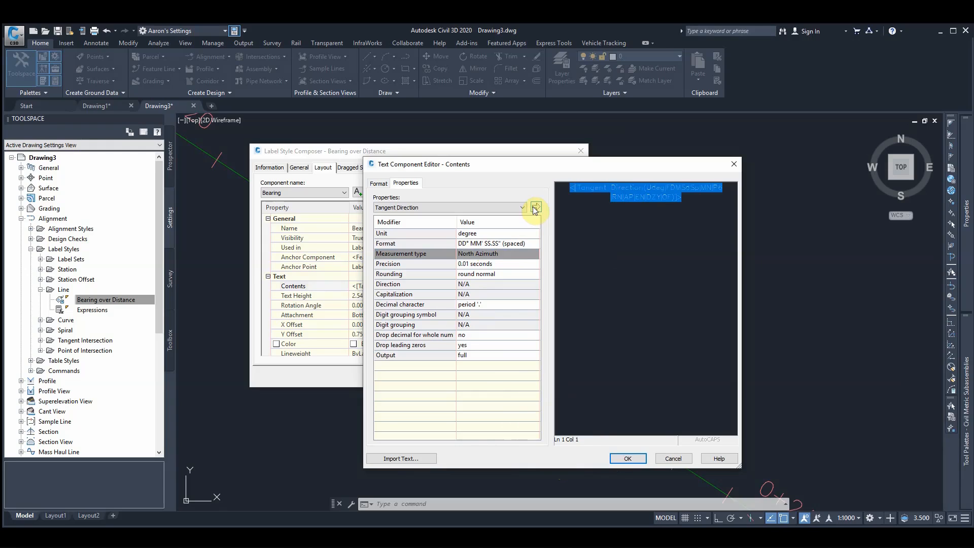
{"action": "left_click", "coordinate": [619, 459]}
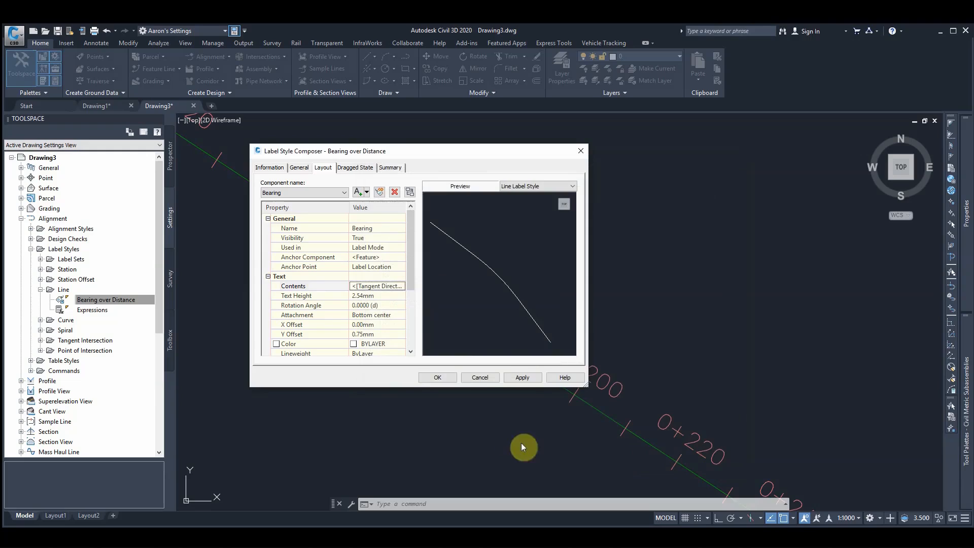
{"action": "left_click", "coordinate": [521, 378]}
{"action": "left_click", "coordinate": [437, 379]}
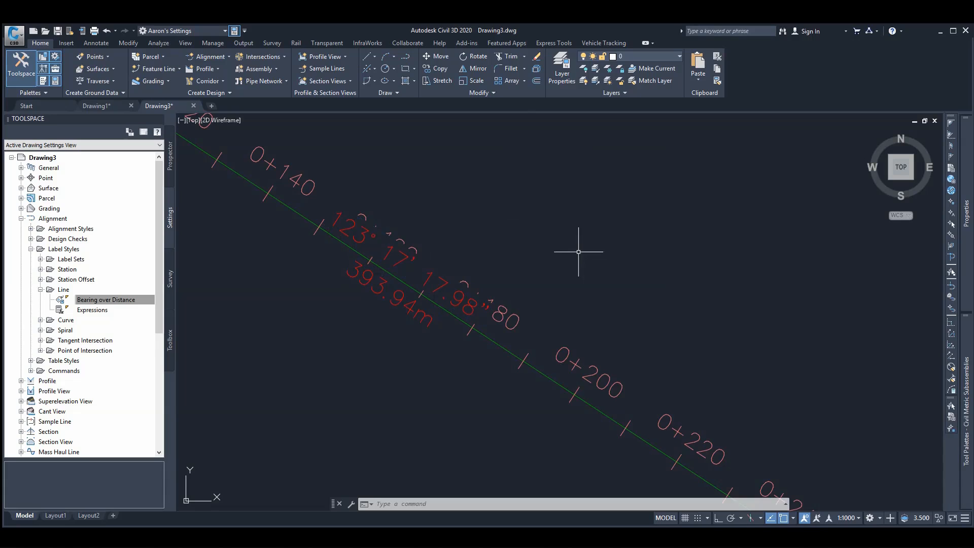
- Start a new centerline alignment by layout named Alignment 3, with no site and the All Labels set
{"action": "scroll", "coordinate": [374, 278], "scroll_direction": "down", "scroll_amount": 8}
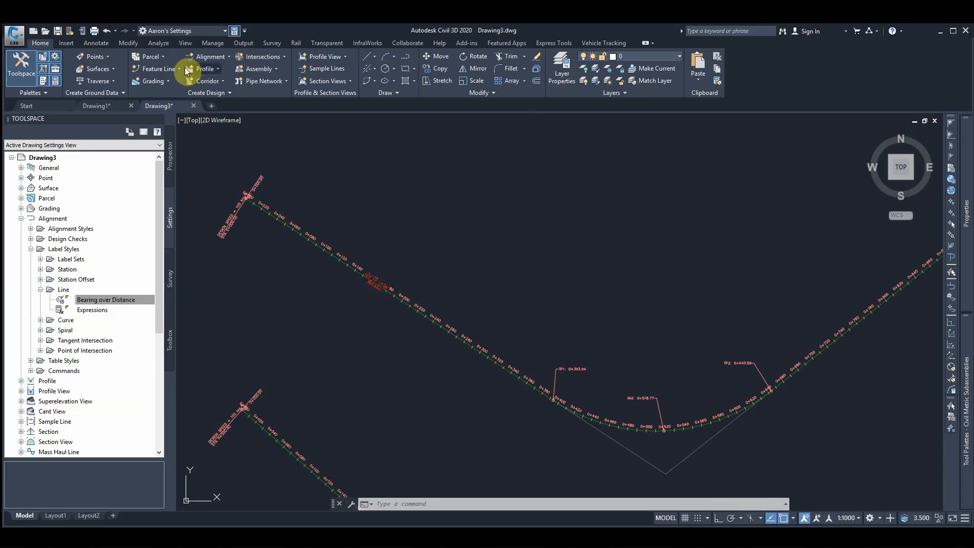
{"action": "left_click", "coordinate": [205, 57]}
{"action": "left_click", "coordinate": [233, 75]}
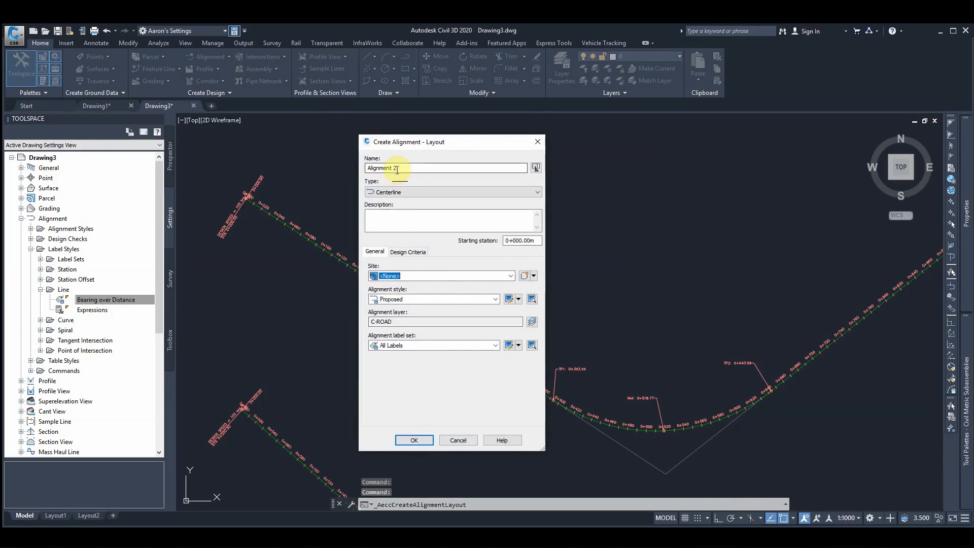
{"action": "left_click_drag", "start_coordinate": [393, 167], "coordinate": [407, 168]}
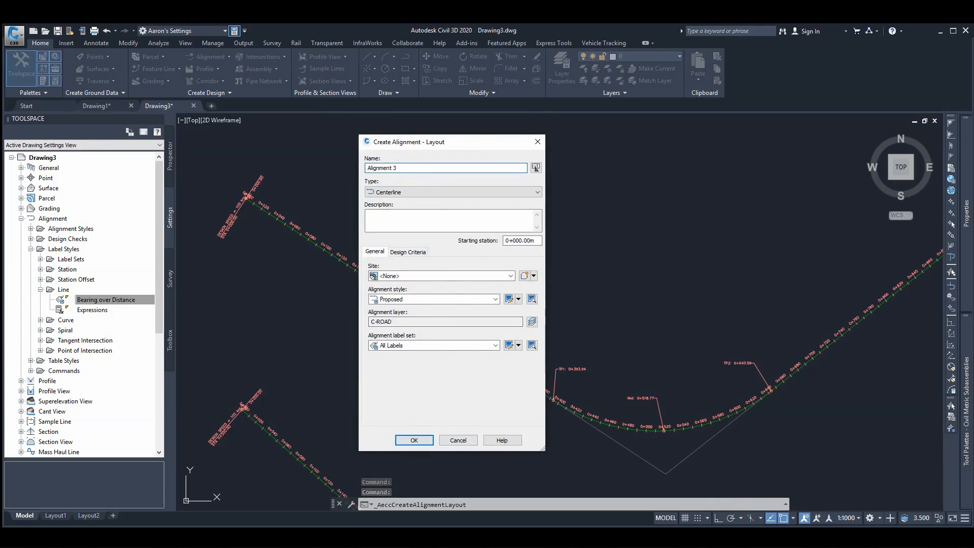
{"action": "left_click", "coordinate": [414, 440]}
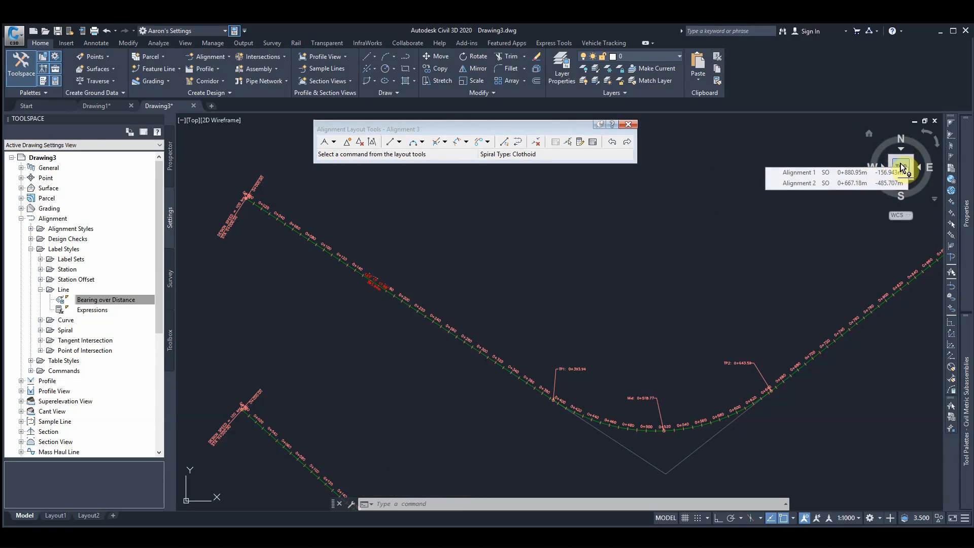
- Draw Alignment 3 as one tangent about 116 m long above the upper alignment, running from southeast to northwest, using Tangent-Tangent (With curves)
{"action": "left_click", "coordinate": [326, 143]}
{"action": "left_click", "coordinate": [334, 142]}
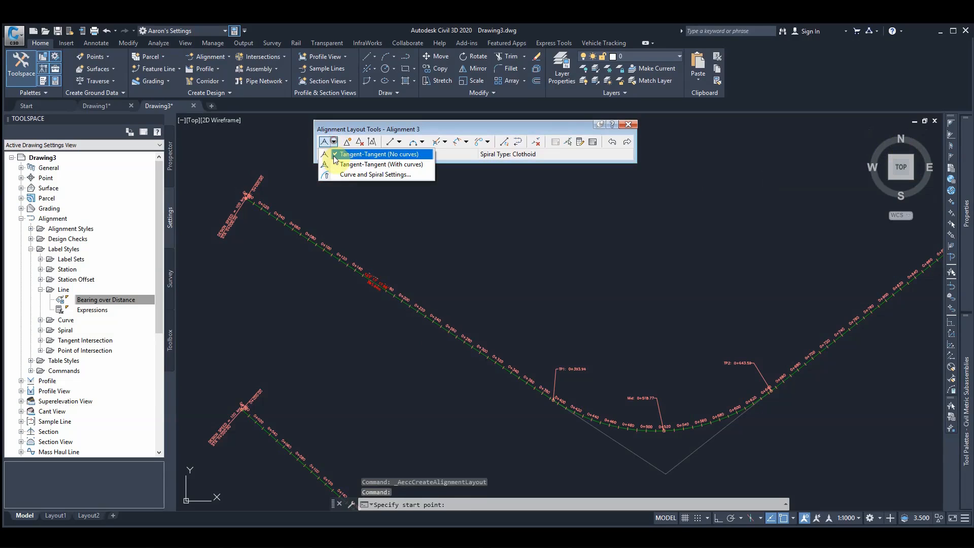
{"action": "left_click", "coordinate": [355, 164]}
{"action": "left_click", "coordinate": [517, 238]}
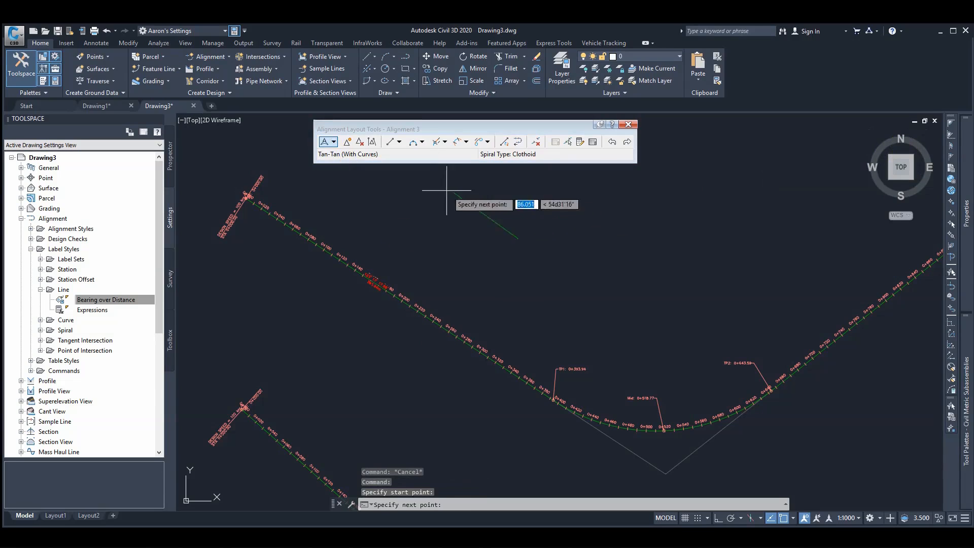
{"action": "left_click", "coordinate": [425, 182]}
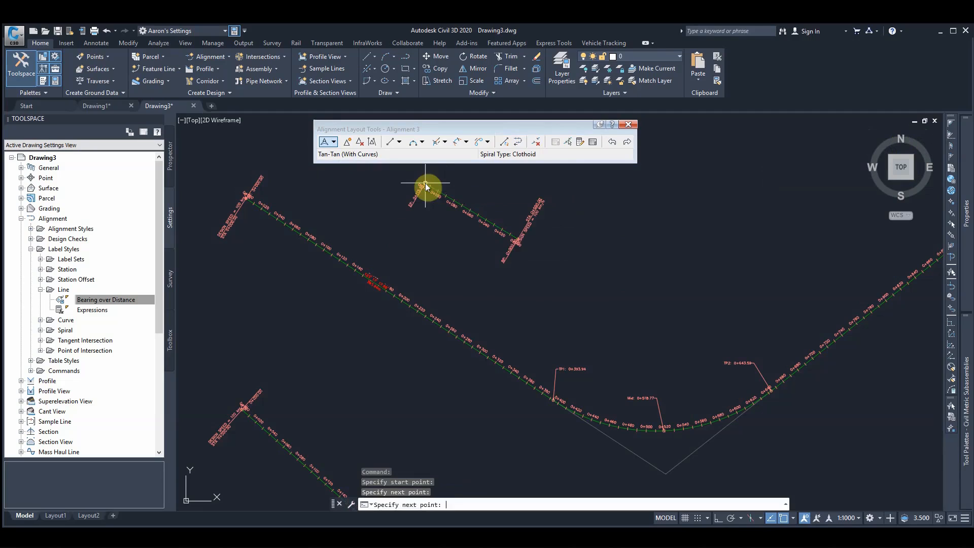
{"action": "key", "text": "Return"}
{"action": "key", "text": "Escape"}
{"action": "left_click", "coordinate": [628, 124]}
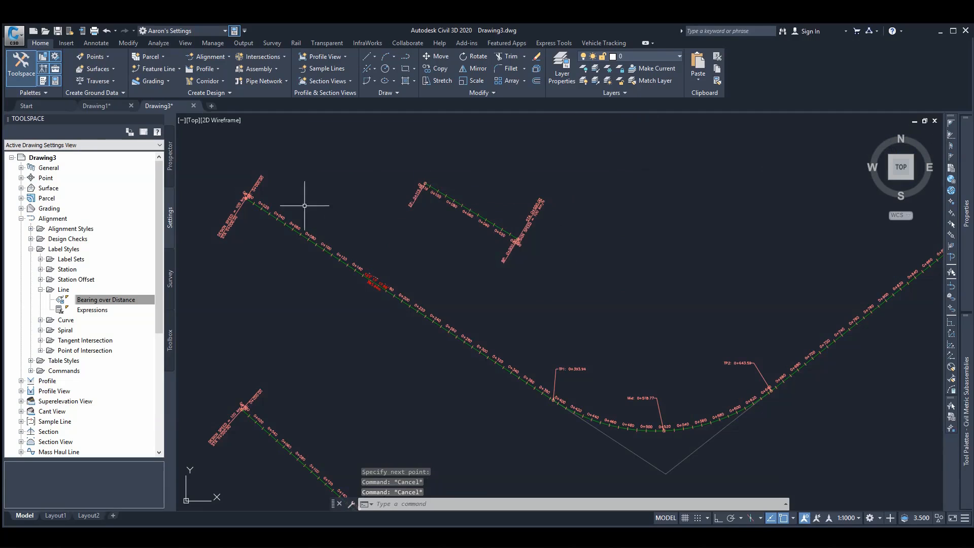
- Add a single segment label to the tangent of the new short alignment near its midpoint
{"action": "left_click", "coordinate": [436, 190]}
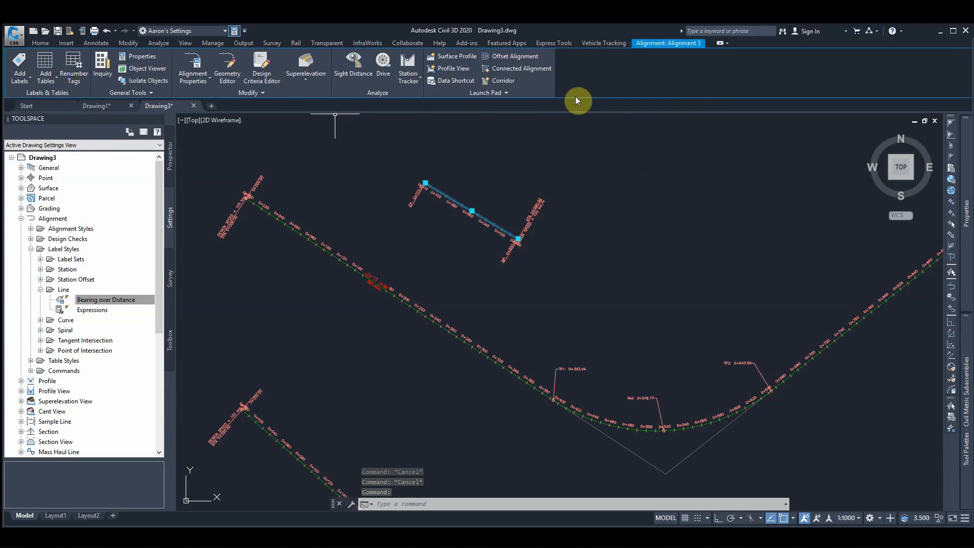
{"action": "left_click", "coordinate": [20, 81]}
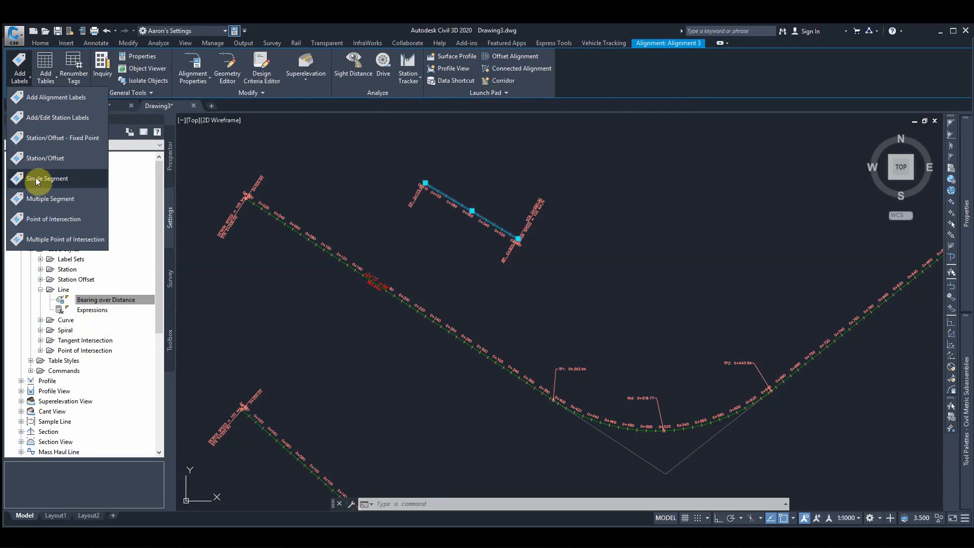
{"action": "left_click", "coordinate": [465, 207]}
{"action": "scroll", "coordinate": [457, 201], "scroll_direction": "up", "scroll_amount": 5}
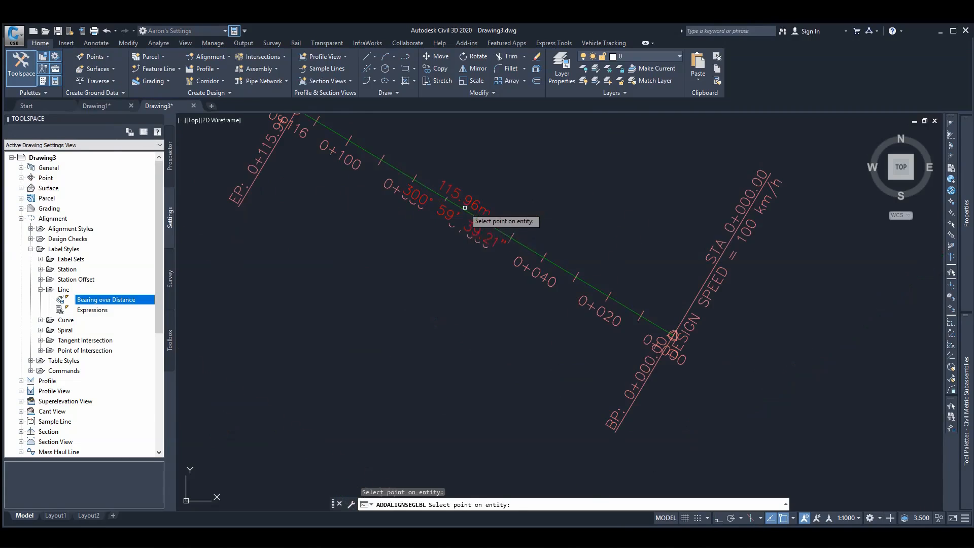
{"action": "key", "text": "Return"}
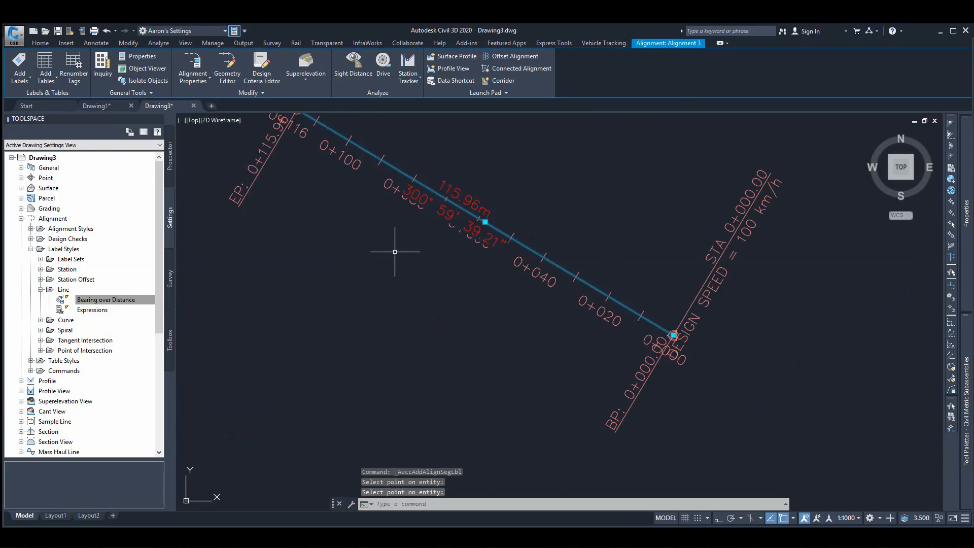
{"action": "key", "text": "Escape"}
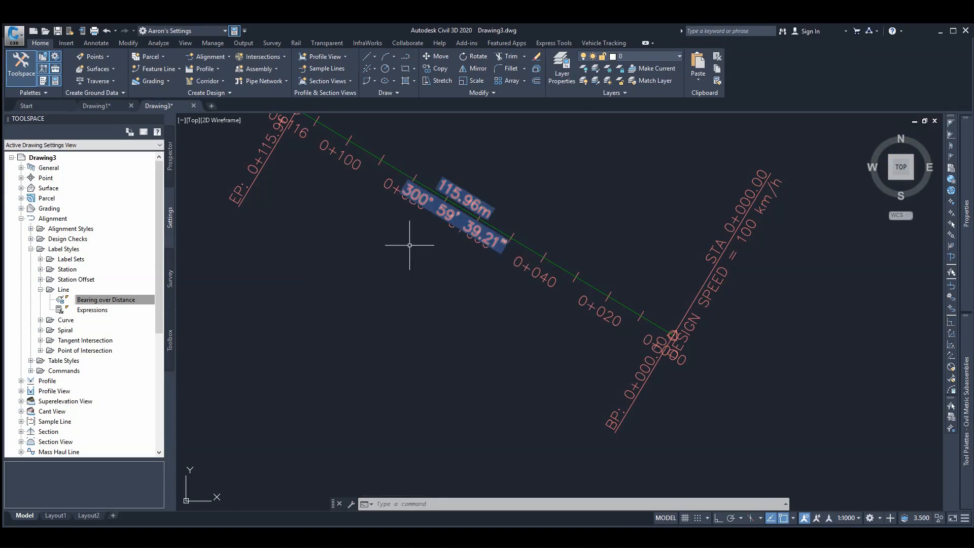
{"action": "scroll", "coordinate": [490, 279], "scroll_direction": "down", "scroll_amount": 8}
{"action": "scroll", "coordinate": [387, 277], "scroll_direction": "down", "scroll_amount": 6}
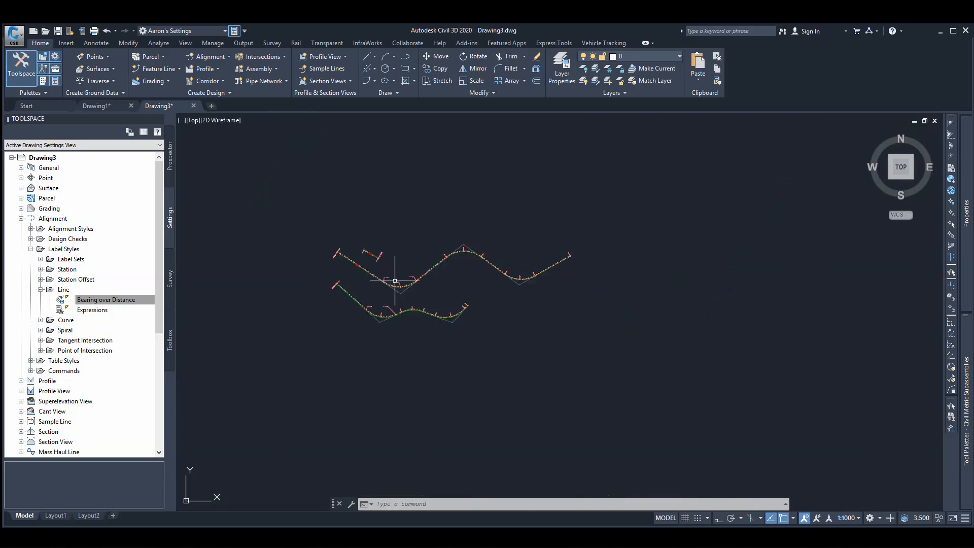
{"action": "scroll", "coordinate": [365, 279], "scroll_direction": "up", "scroll_amount": 4}
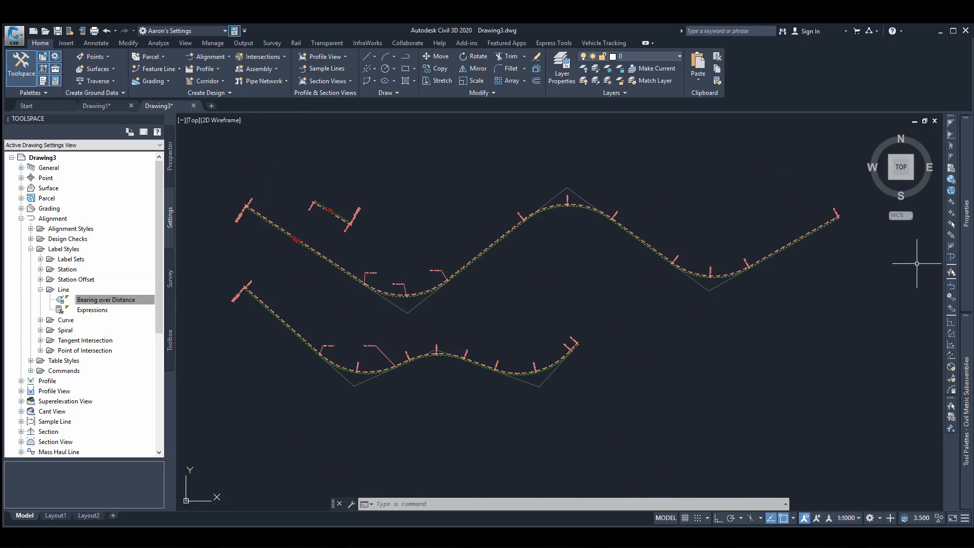
{"action": "left_click", "coordinate": [716, 248]}
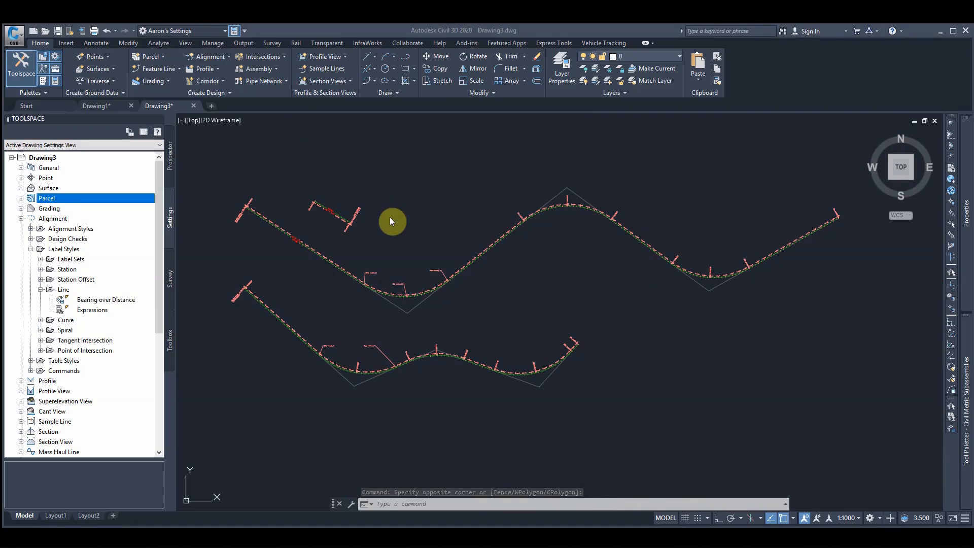
{"action": "left_click", "coordinate": [395, 177]}
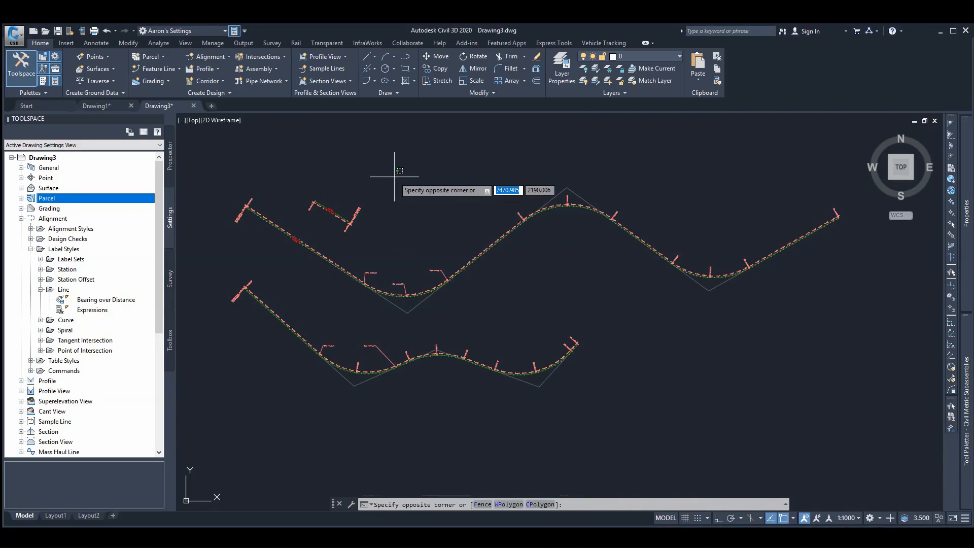
{"action": "left_click", "coordinate": [389, 177]}
- Check the drawing units and the base angle in their direction control settings
{"action": "type", "text": "UN"}
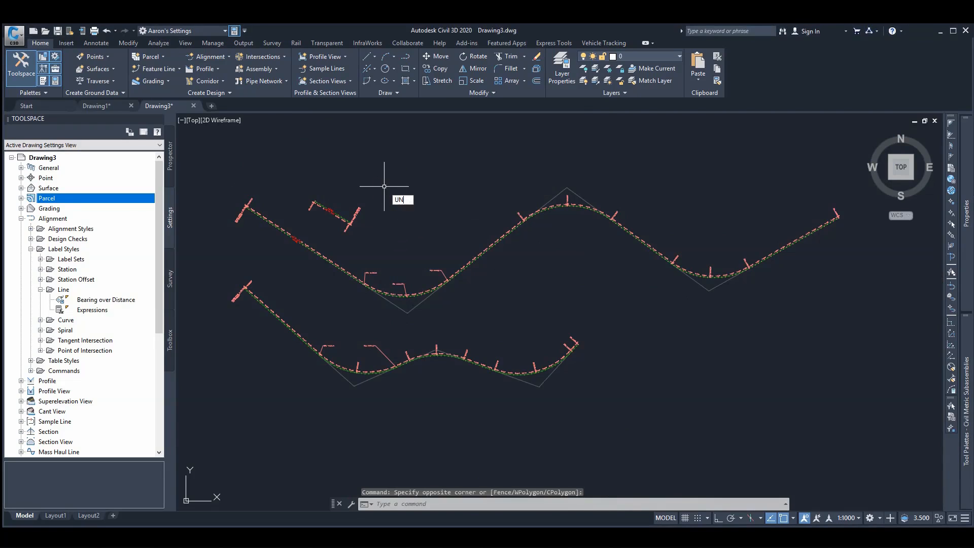
{"action": "key", "text": "Return"}
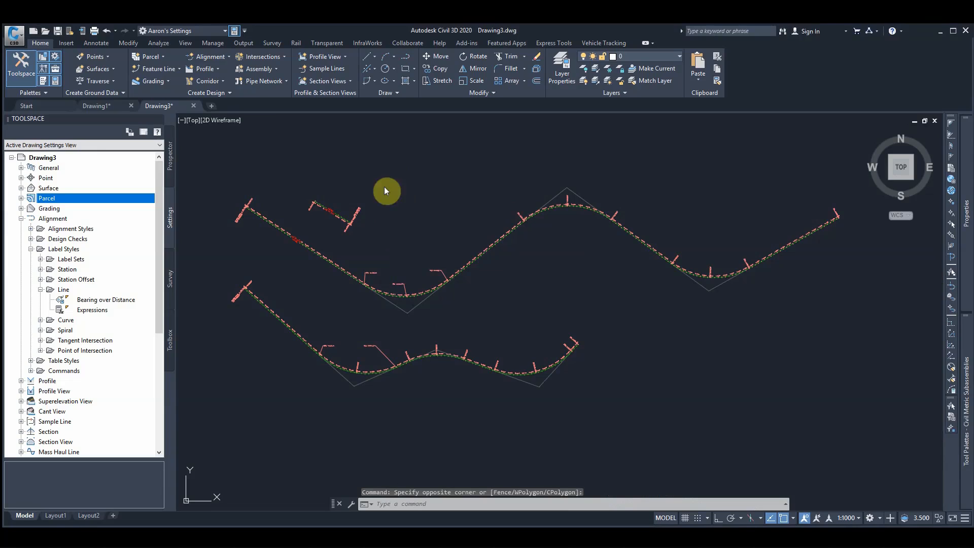
{"action": "left_click", "coordinate": [399, 358]}
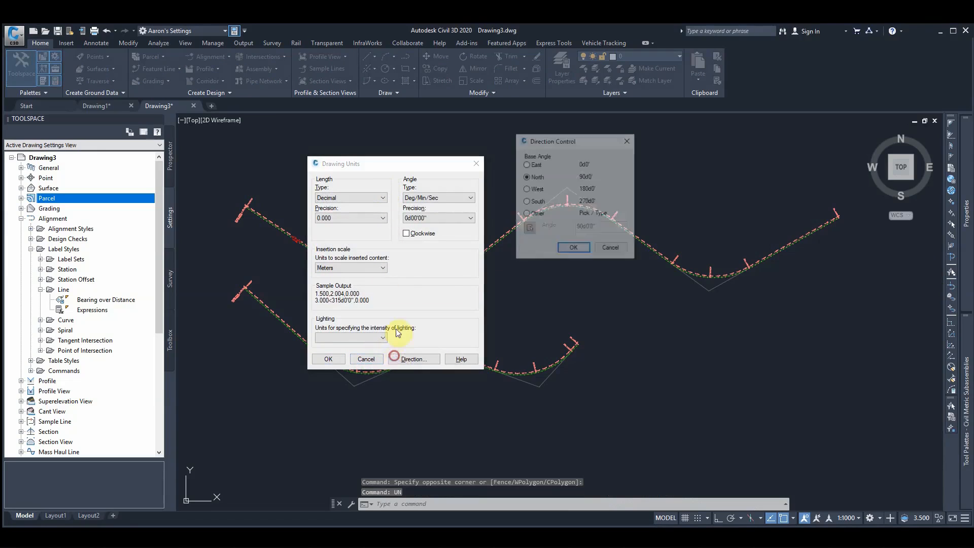
{"action": "left_click", "coordinate": [576, 251]}
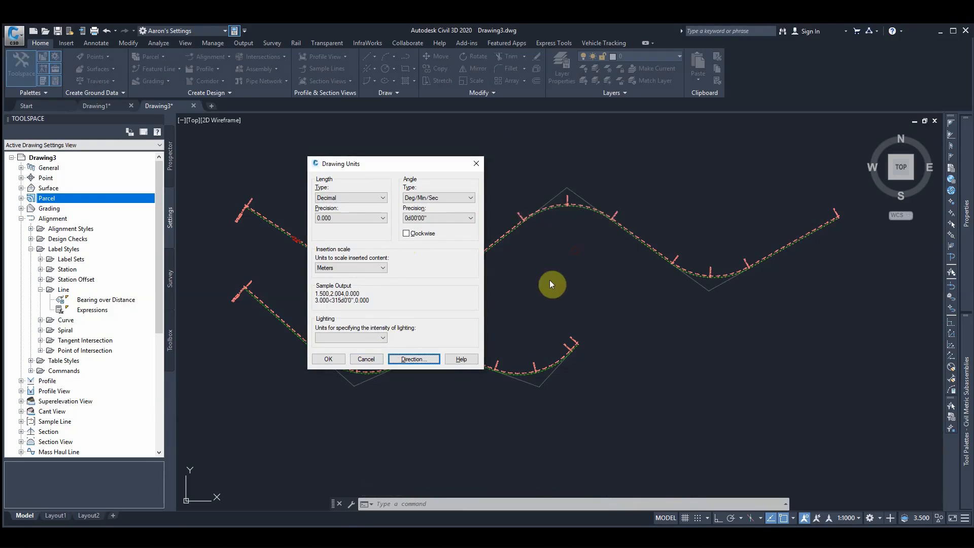
{"action": "left_click", "coordinate": [330, 364]}
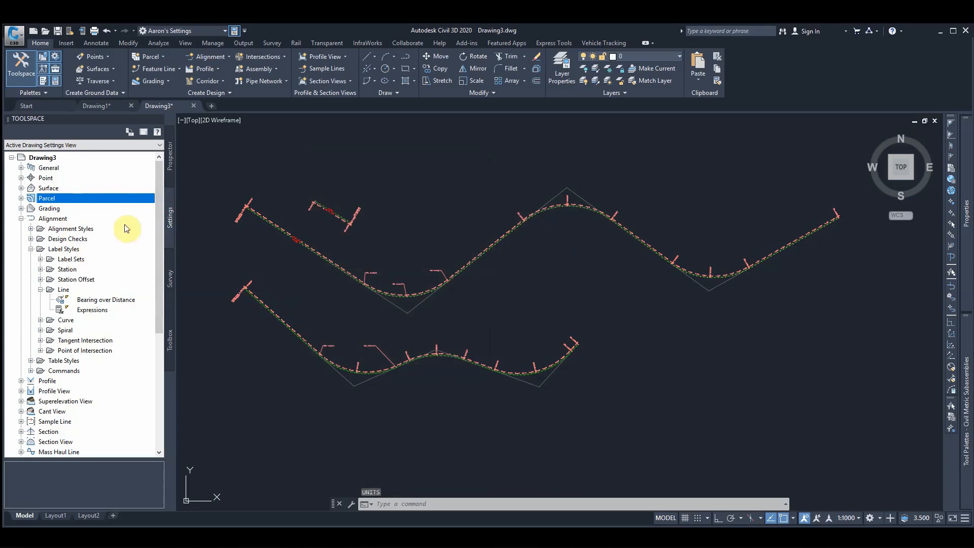